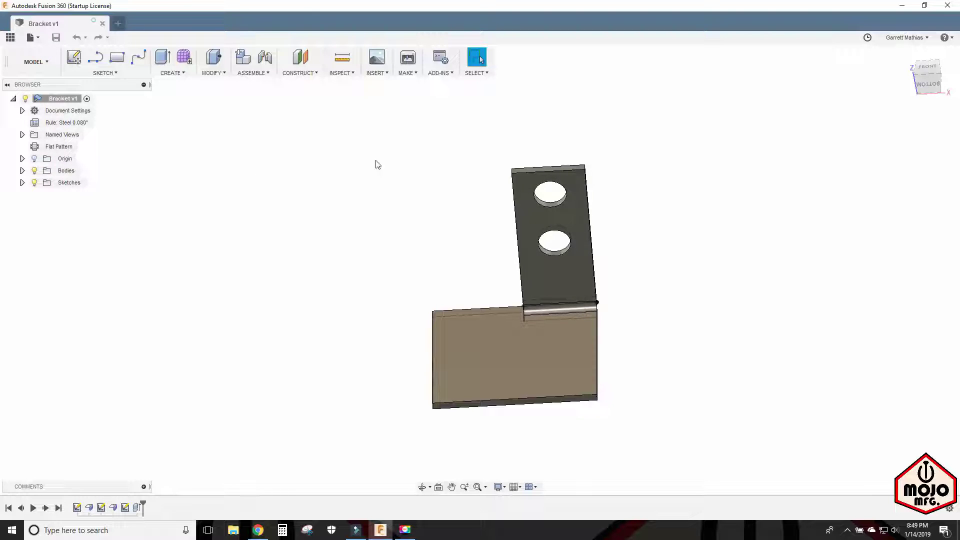
# Orbit the bracket to view it from above and look through the Assemble and Modify menus for the flat pattern command
pyautogui.keyDown('shift'); pyautogui.moveTo(586, 330); pyautogui.dragTo(573, 291, button='middle'); pyautogui.keyUp('shift')
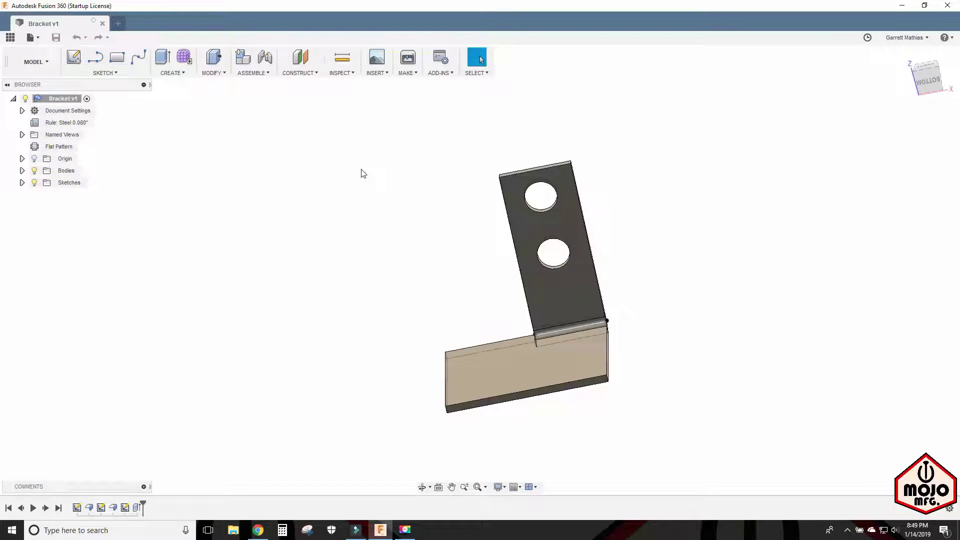
pyautogui.click(270, 71)
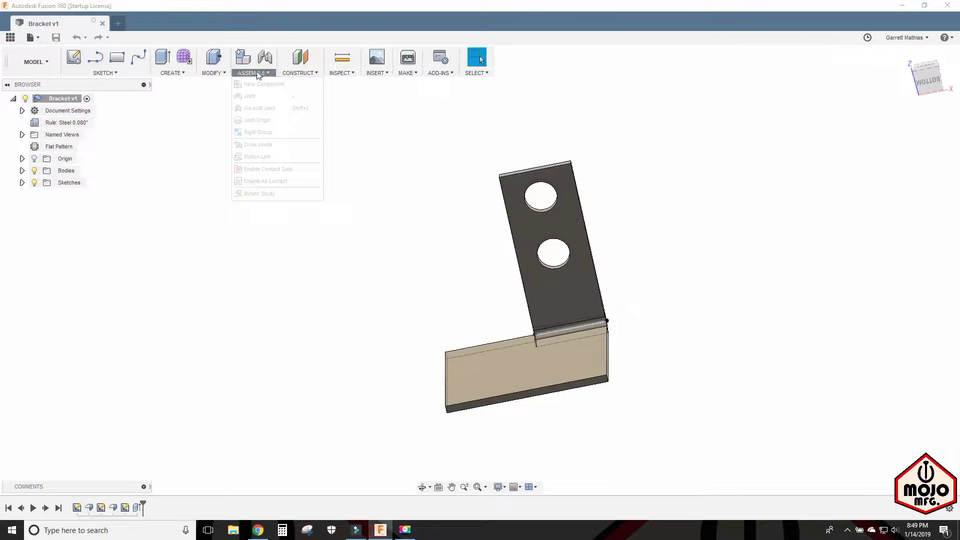
pyautogui.click(213, 72)
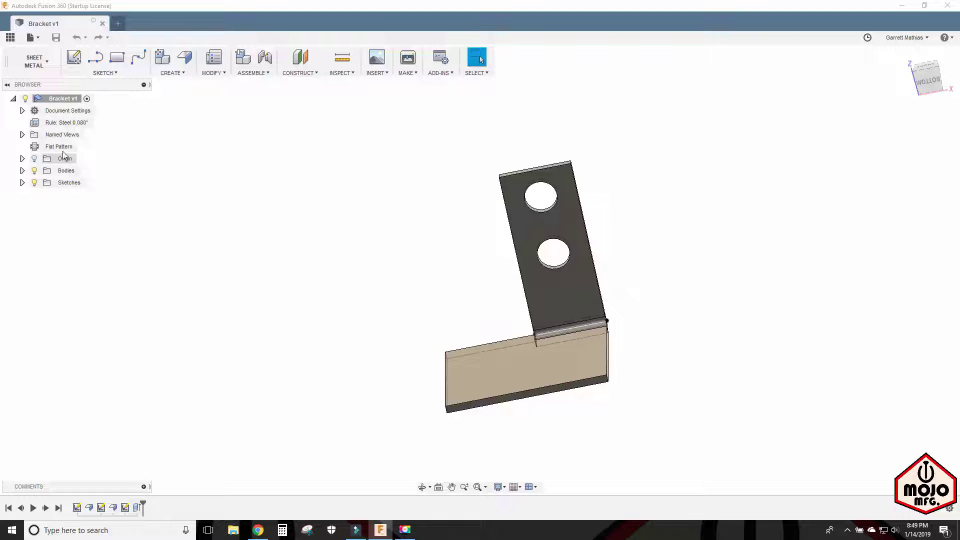
# Activate the bracket's flat pattern, exit back to the bent bracket, then reactivate it
pyautogui.click(83, 147)
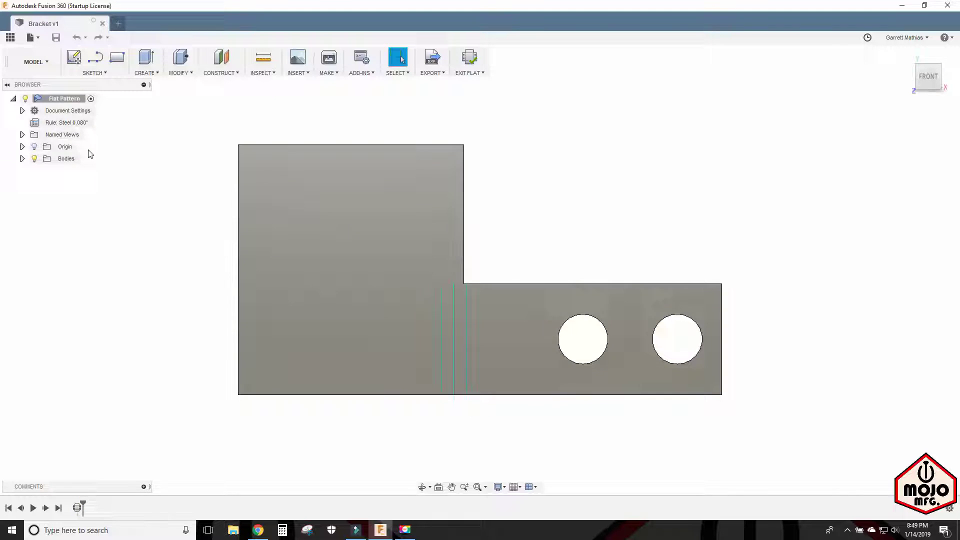
pyautogui.scroll(-3, 388, 216)
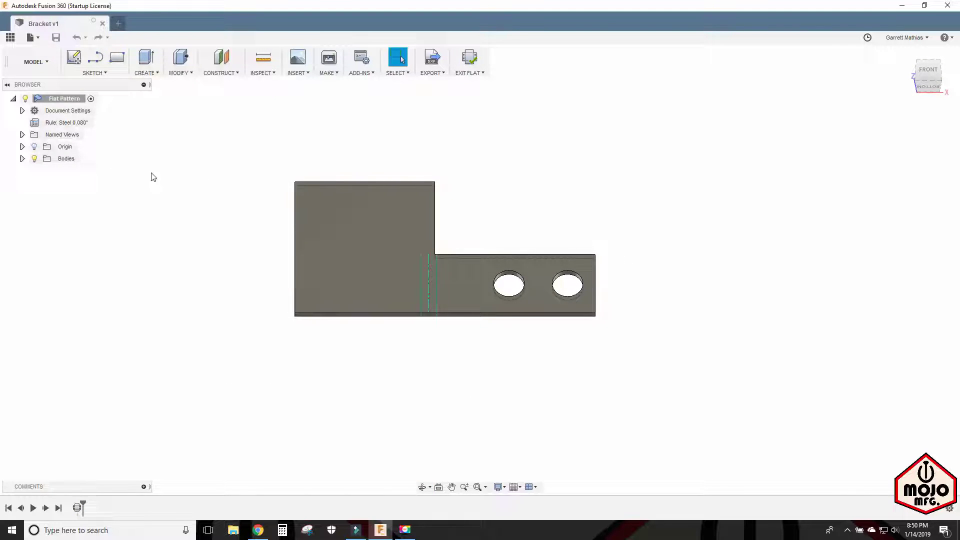
pyautogui.click(90, 100)
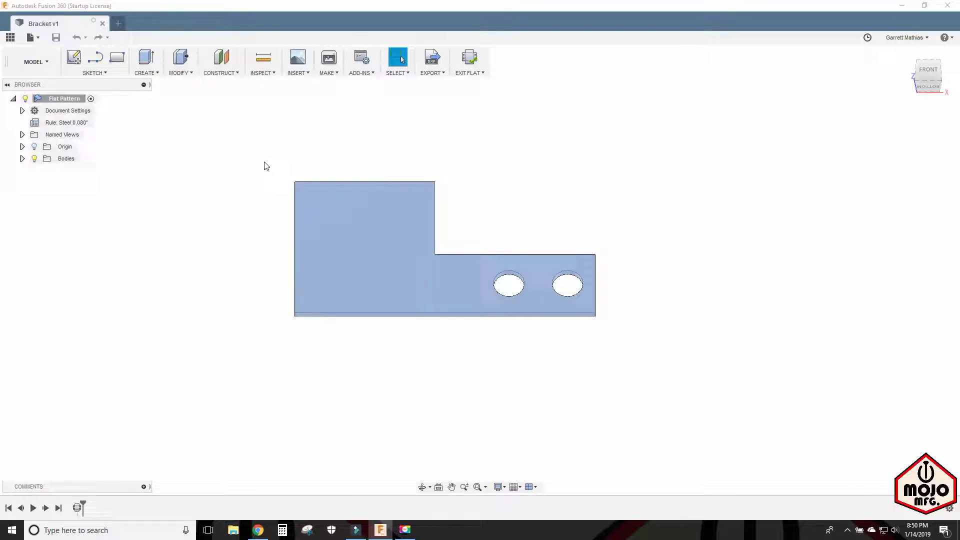
pyautogui.click(470, 60)
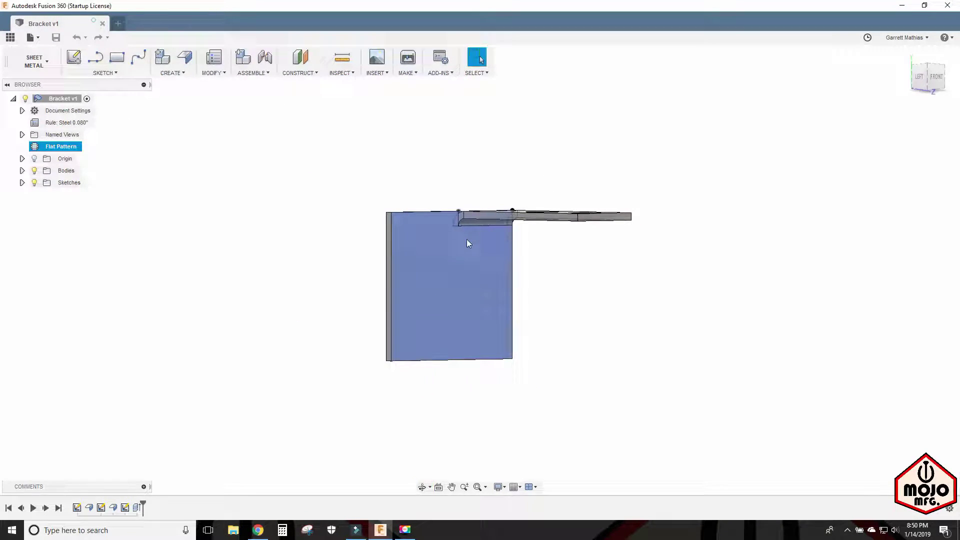
pyautogui.scroll(3, 466, 229)
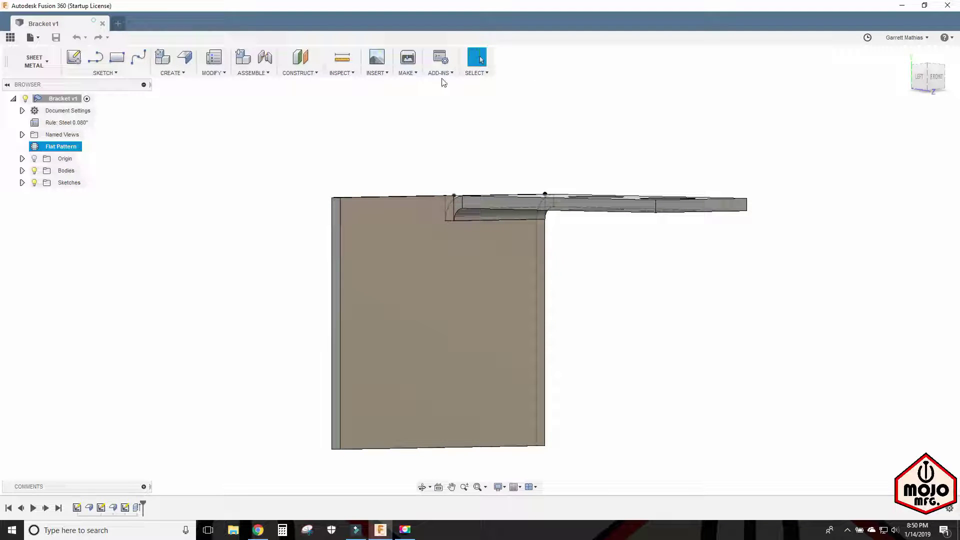
pyautogui.click(86, 148)
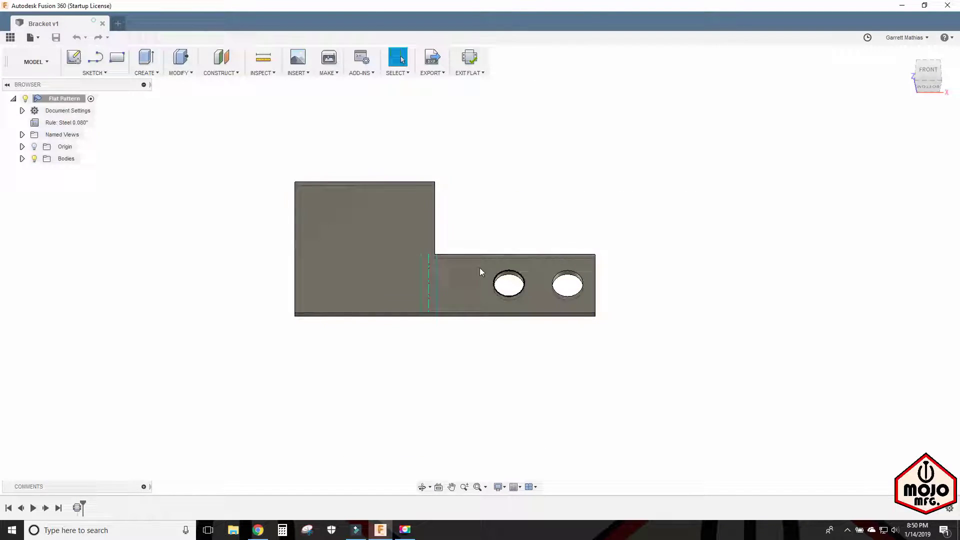
# Zoom in on the flat part and measure its left edge and an edge-to-corner distance
pyautogui.moveTo(479, 268)
pyautogui.keyDown('shift'); pyautogui.mouseDown(button='middle')
pyautogui.moveTo(382, 238)
pyautogui.moveTo(385, 272)
pyautogui.moveTo(467, 322)
pyautogui.mouseUp(button='middle'); pyautogui.keyUp('shift')
pyautogui.scroll(4, 453, 303)
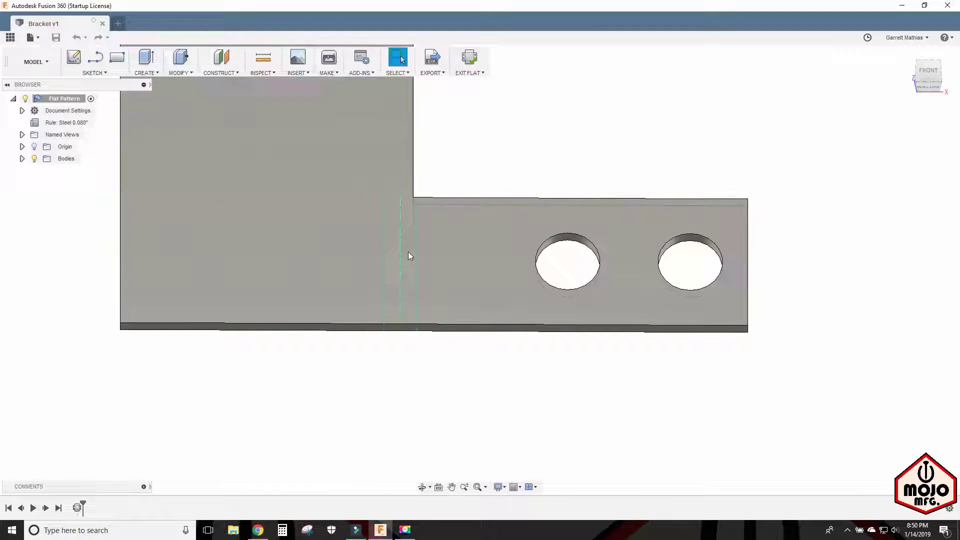
pyautogui.click(399, 235)
pyautogui.press('i')
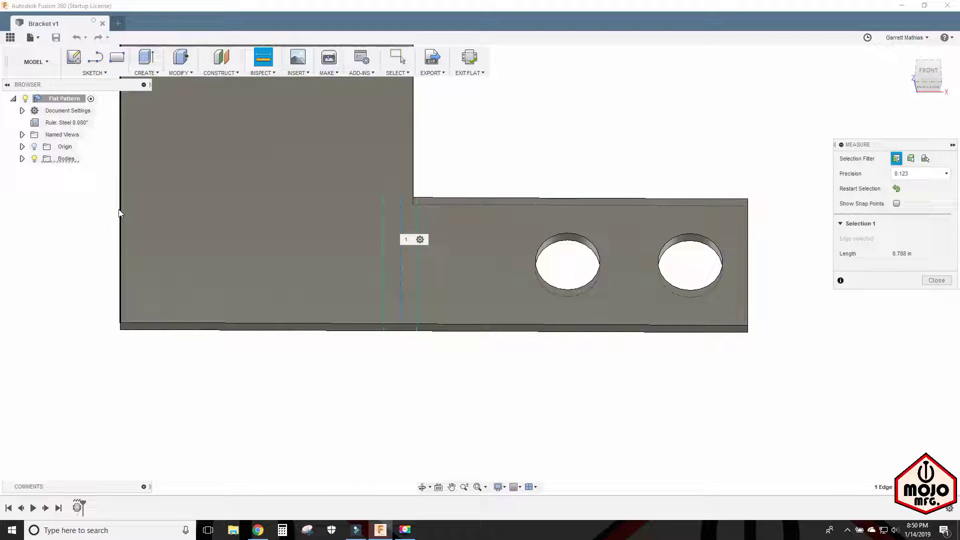
pyautogui.click(120, 213)
pyautogui.click(400, 324)
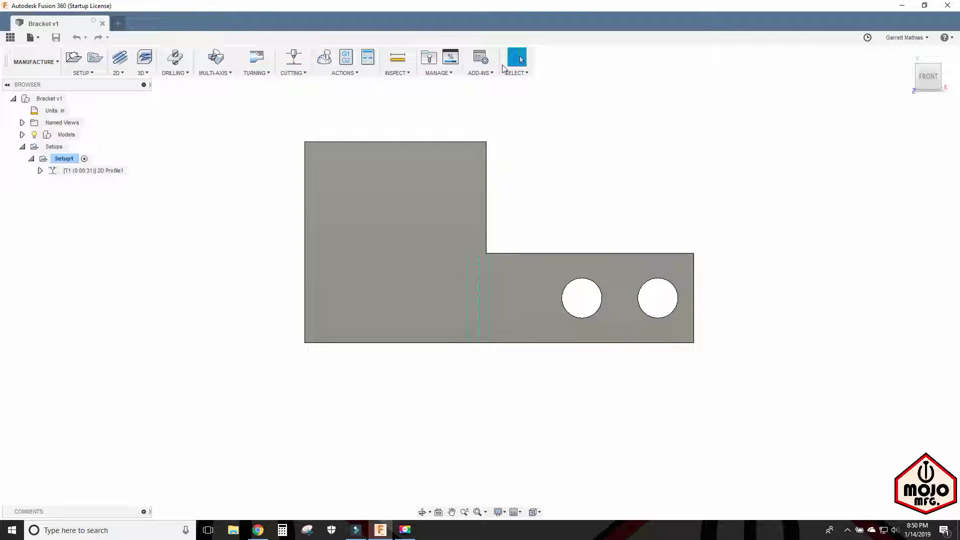
# Review 2D Profile1's Geometry and Linking settings, cancel without changes, and select Setup1
pyautogui.click(96, 172)
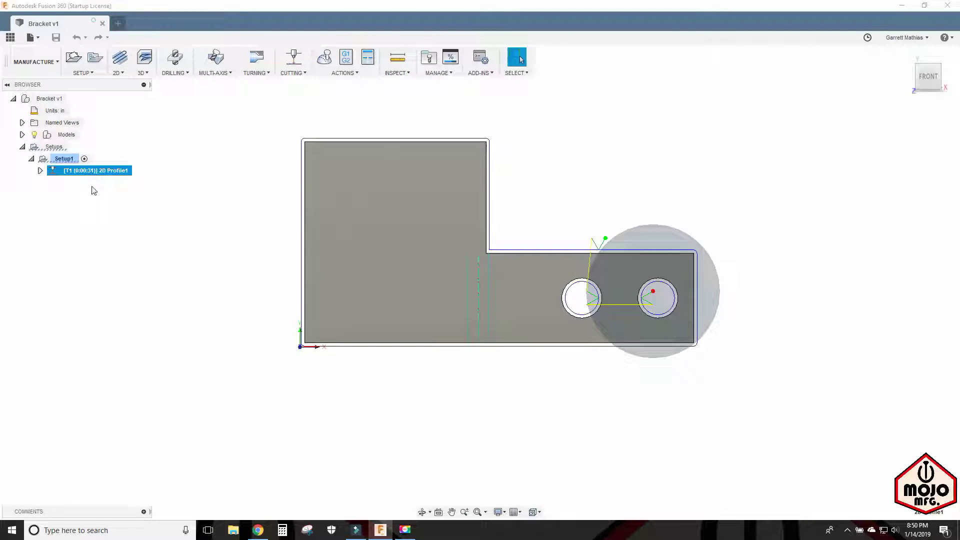
pyautogui.rightClick(104, 172)
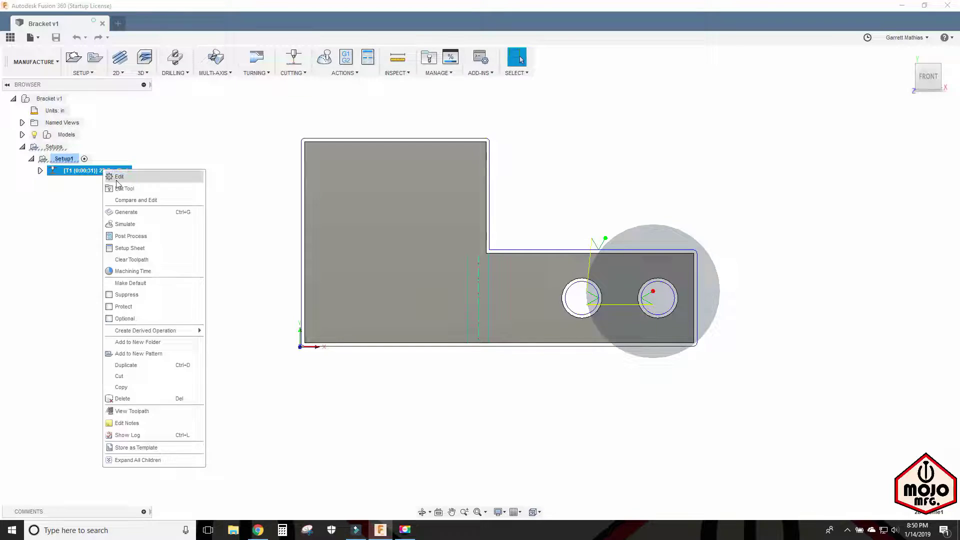
pyautogui.click(115, 179)
pyautogui.moveTo(910, 140); pyautogui.dragTo(840, 107)
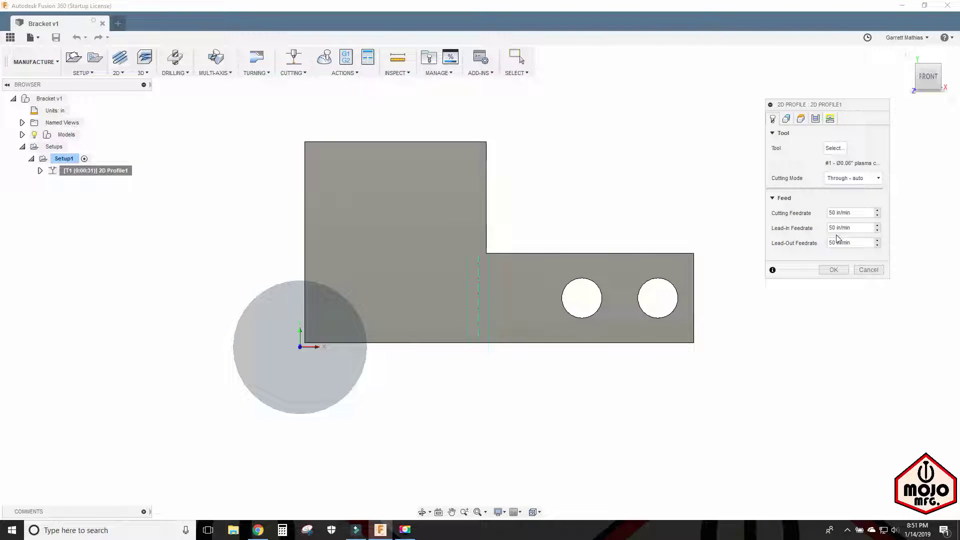
pyautogui.click(787, 120)
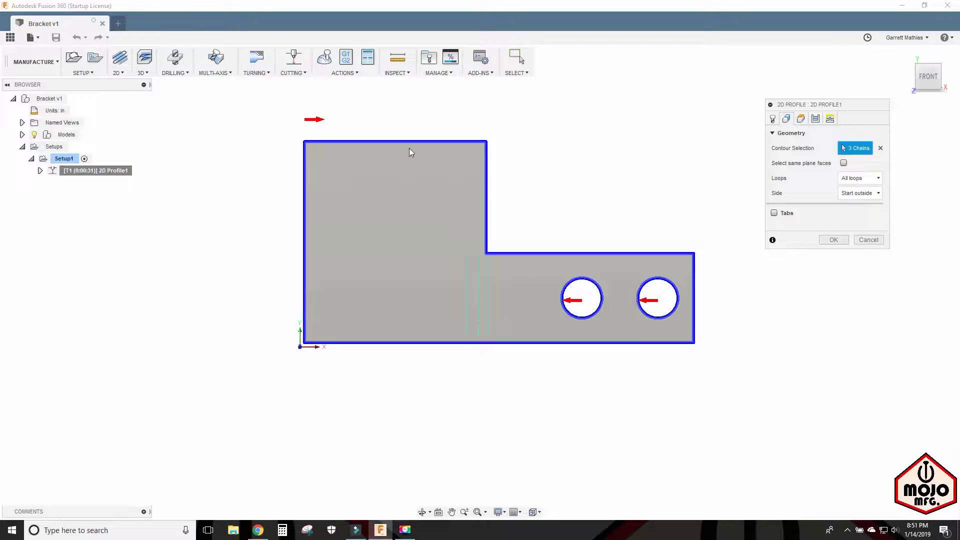
pyautogui.click(831, 118)
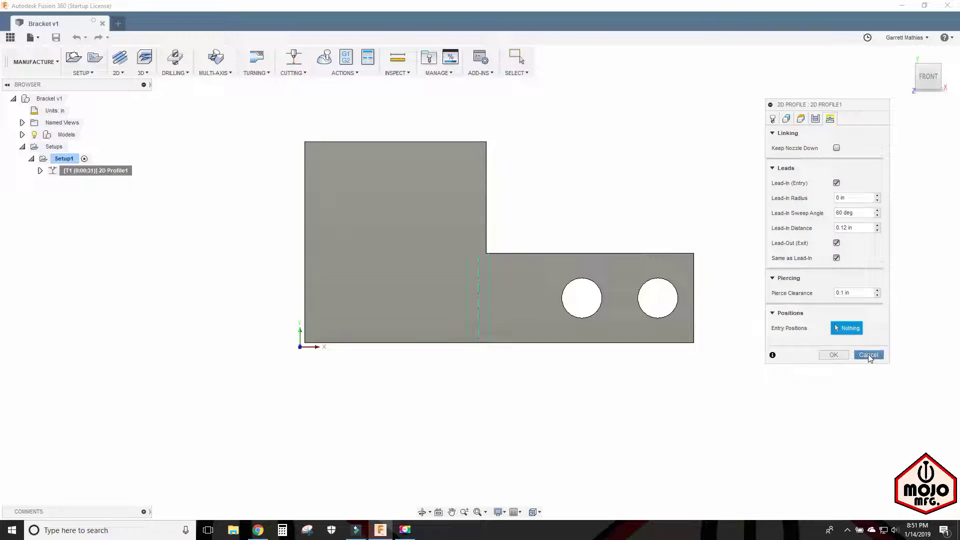
pyautogui.click(868, 356)
pyautogui.click(108, 160)
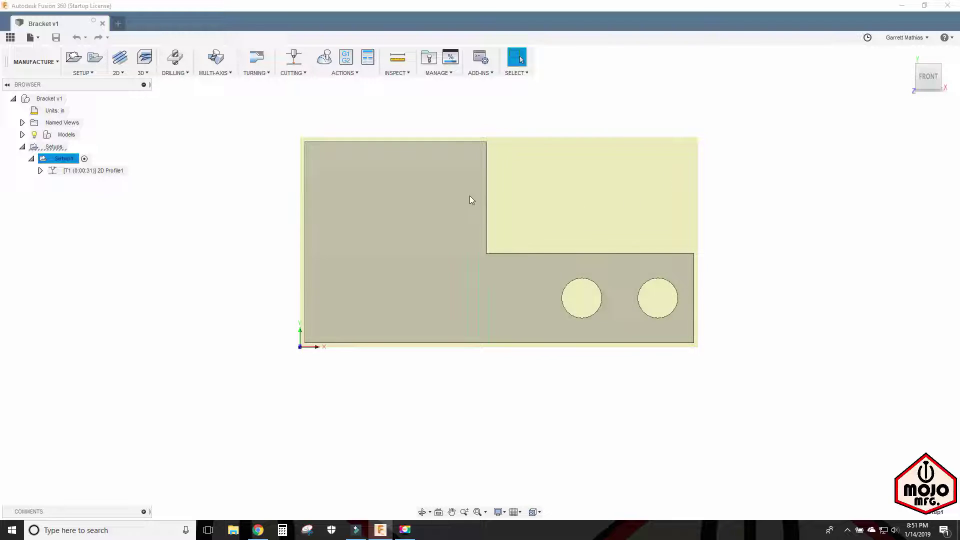
# Switch from Manufacture back to the design workspace
pyautogui.click(35, 61)
pyautogui.click(49, 83)
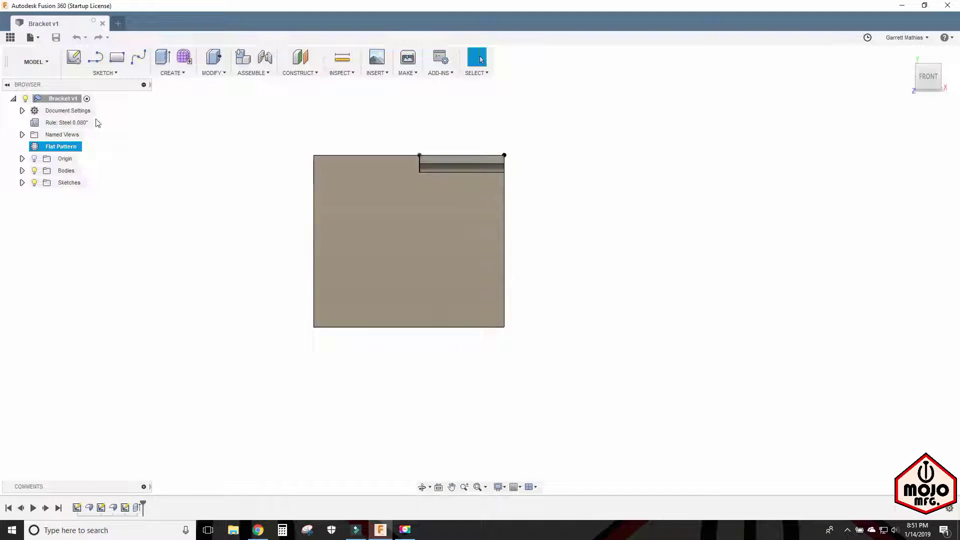
pyautogui.moveTo(404, 247)
pyautogui.keyDown('shift'); pyautogui.mouseDown(button='middle')
pyautogui.moveTo(420, 260)
pyautogui.moveTo(446, 211)
pyautogui.mouseUp(button='middle'); pyautogui.keyUp('shift')
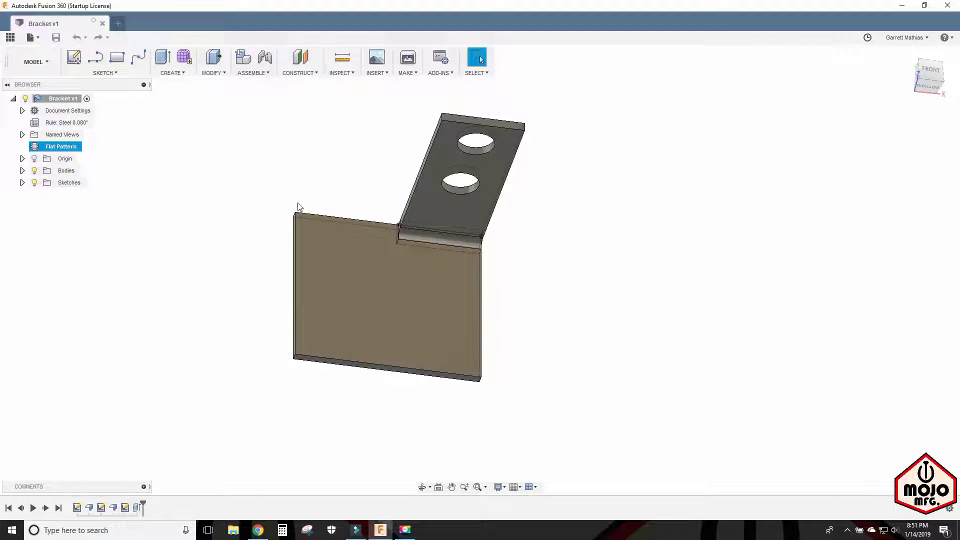
# Roll the timeline back, open the base rectangle sketch, then roll forward past the flange
pyautogui.moveTo(145, 502); pyautogui.dragTo(83, 507)
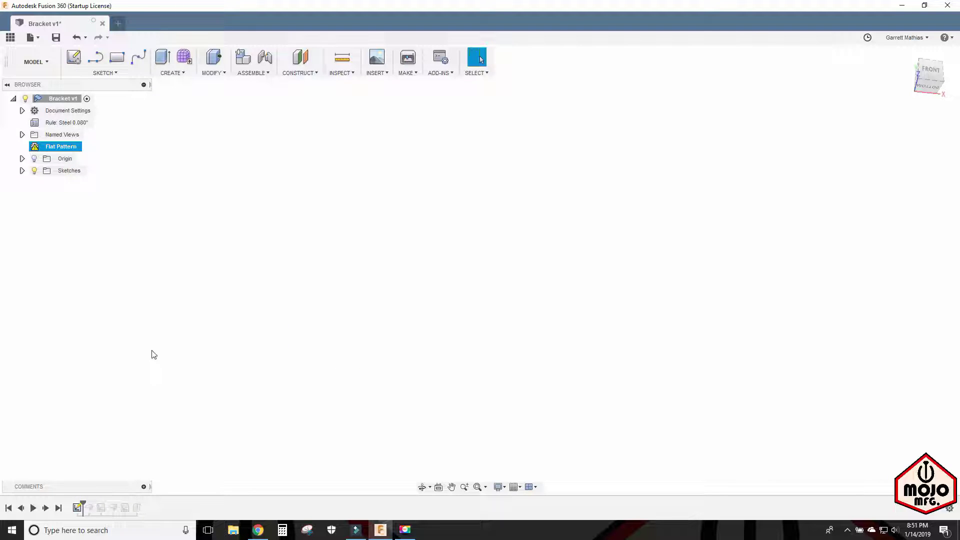
pyautogui.doubleClick(77, 508)
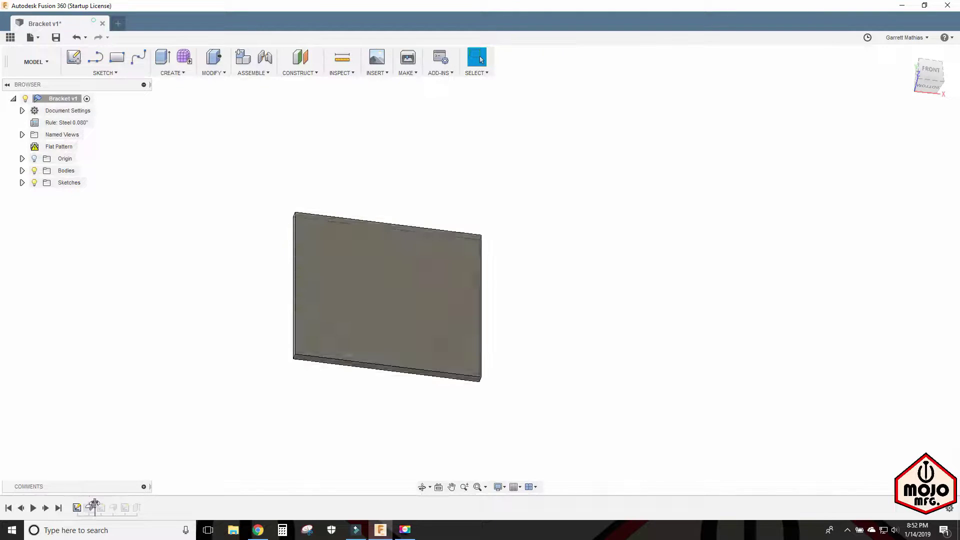
pyautogui.moveTo(95, 503); pyautogui.dragTo(119, 503)
pyautogui.scroll(2, 425, 219)
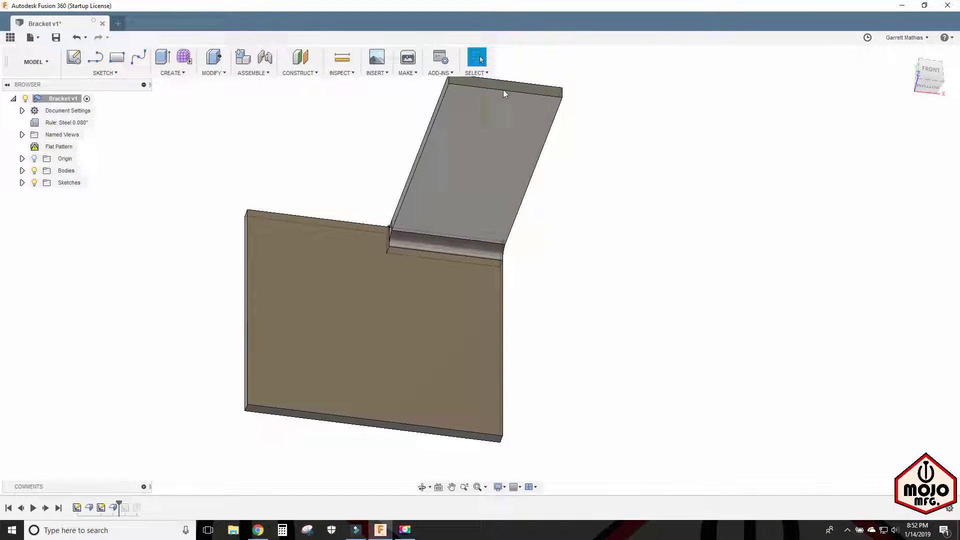
# Edit the flange feature and try the Straight, Tear and Round bend relief shapes
pyautogui.doubleClick(113, 508)
pyautogui.scroll(2, 476, 200)
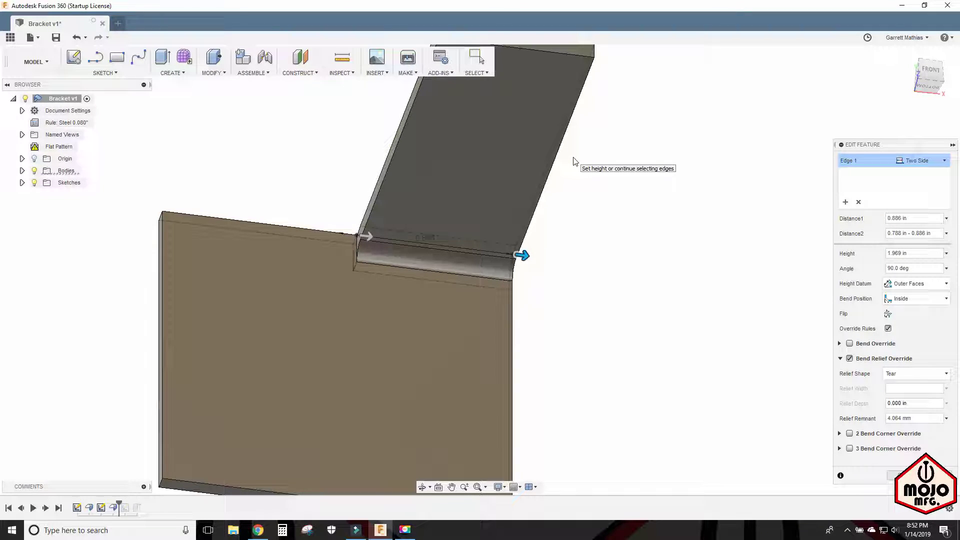
pyautogui.click(912, 374)
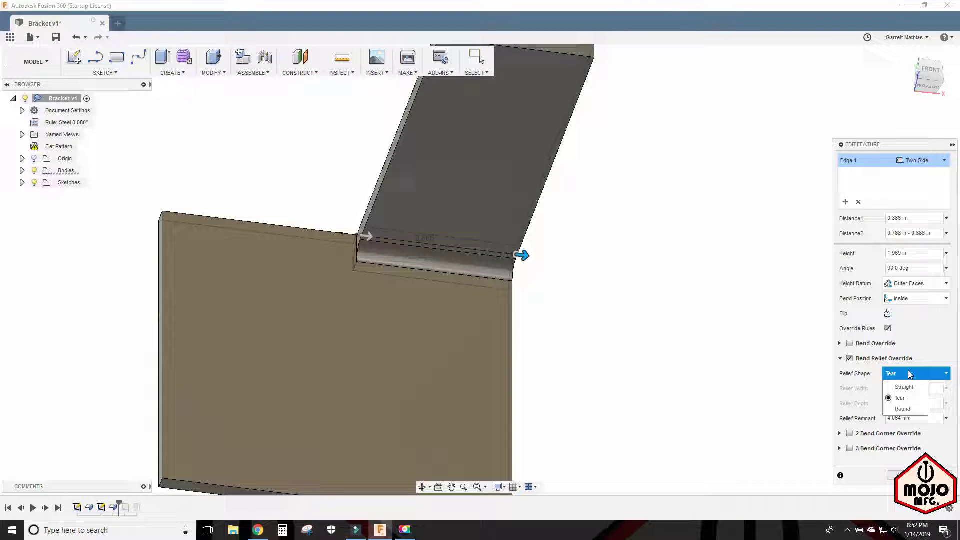
pyautogui.click(910, 387)
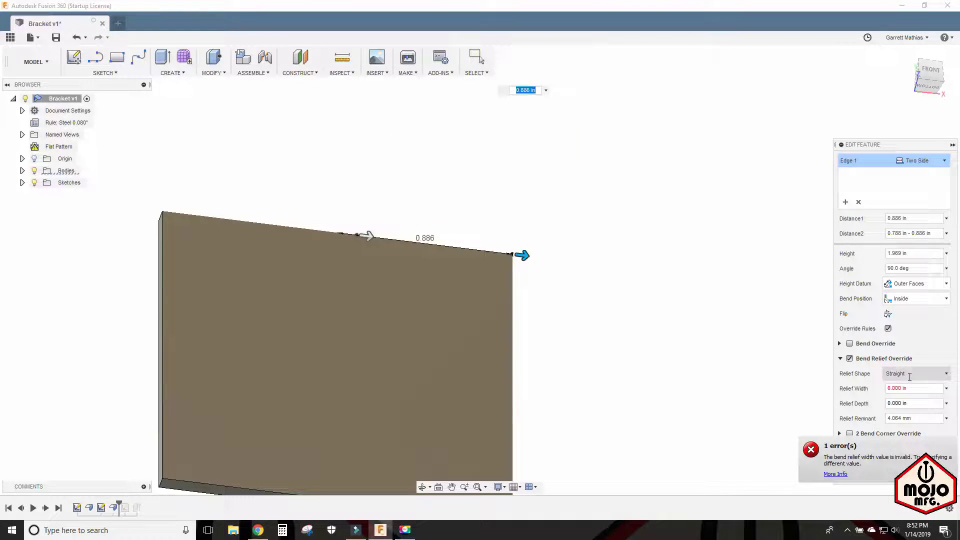
pyautogui.click(911, 375)
pyautogui.click(912, 399)
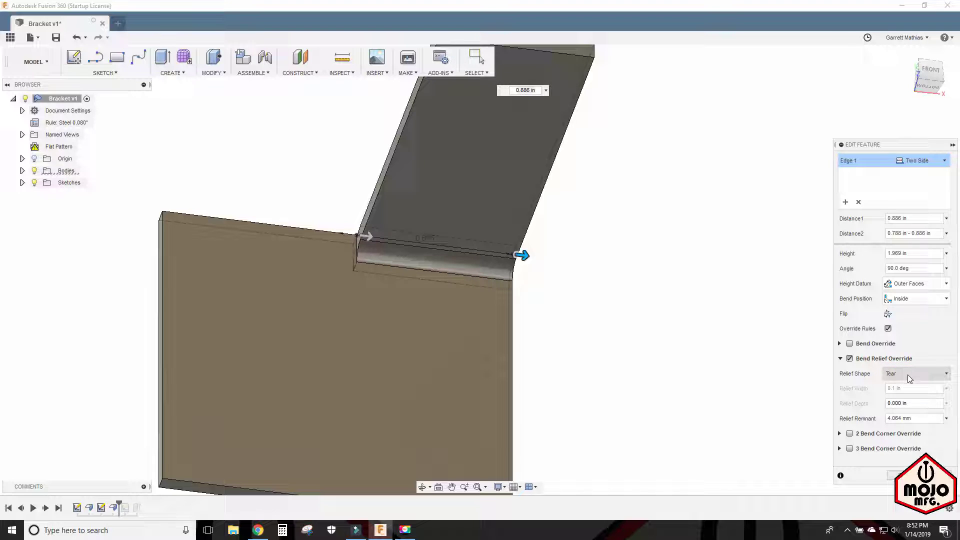
pyautogui.click(908, 374)
pyautogui.click(910, 386)
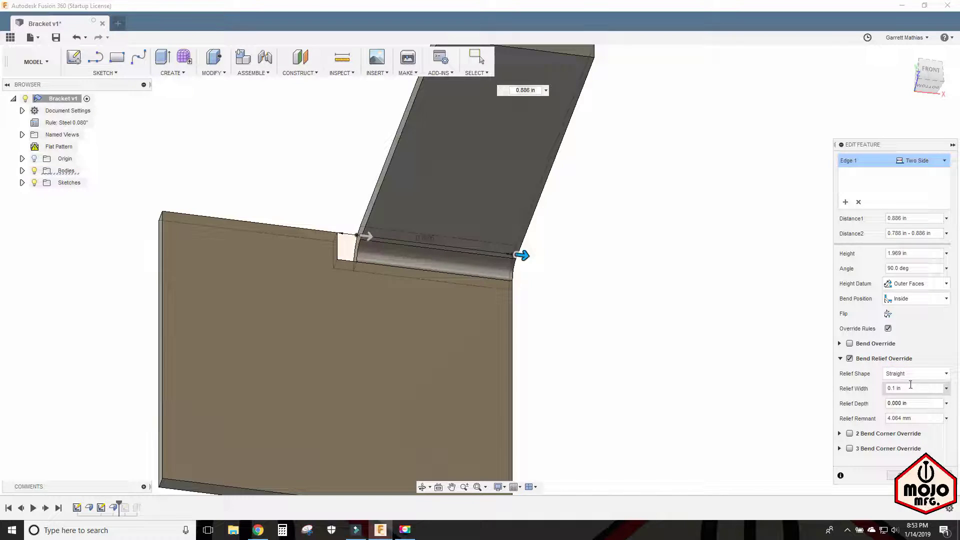
pyautogui.scroll(4, 320, 255)
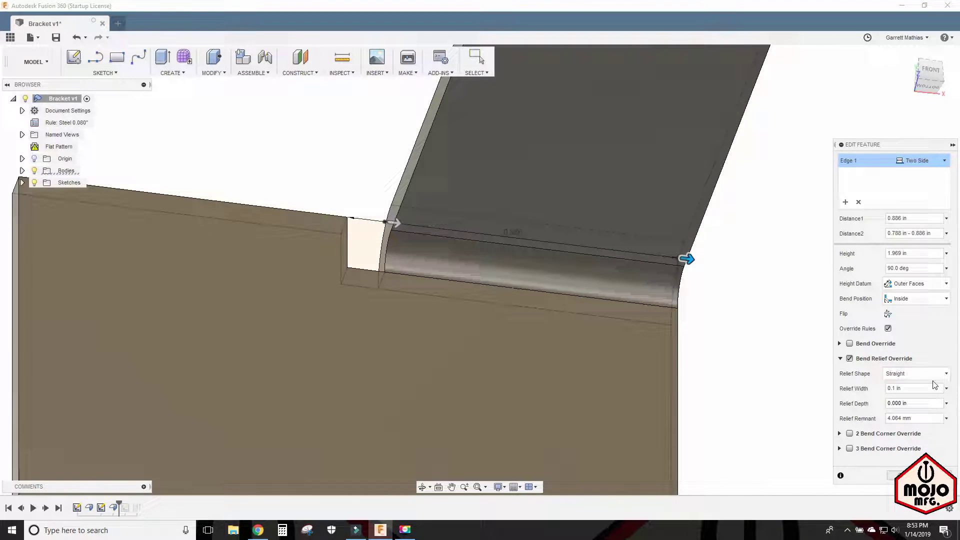
pyautogui.click(930, 375)
pyautogui.click(910, 412)
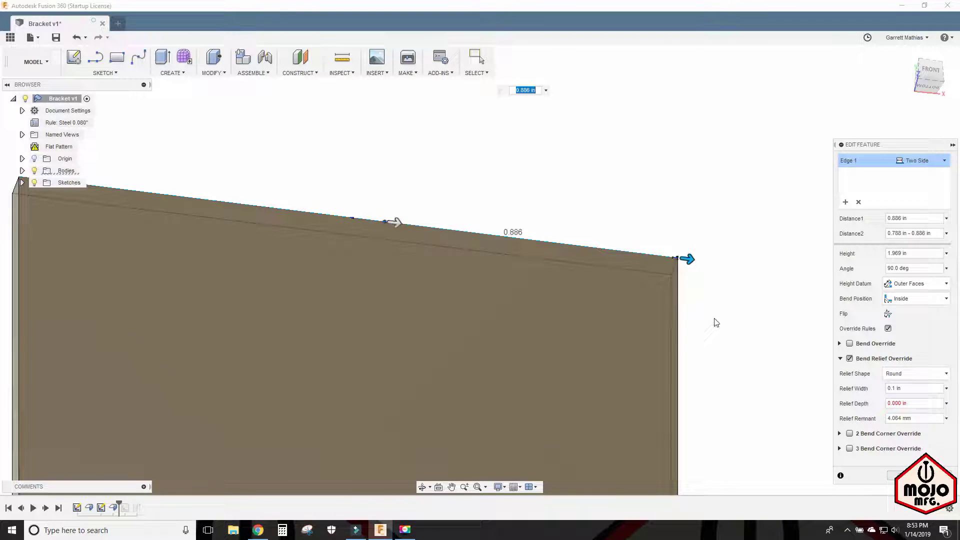
# Set relief depth to 0.1 in, choose Tear relief, and confirm the flange
pyautogui.click(907, 403)
pyautogui.write('.1')
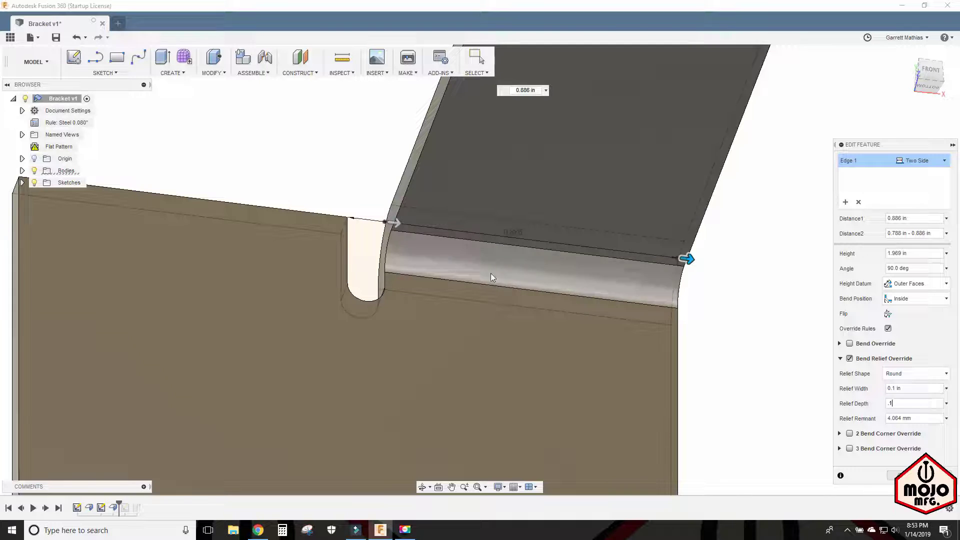
pyautogui.click(920, 375)
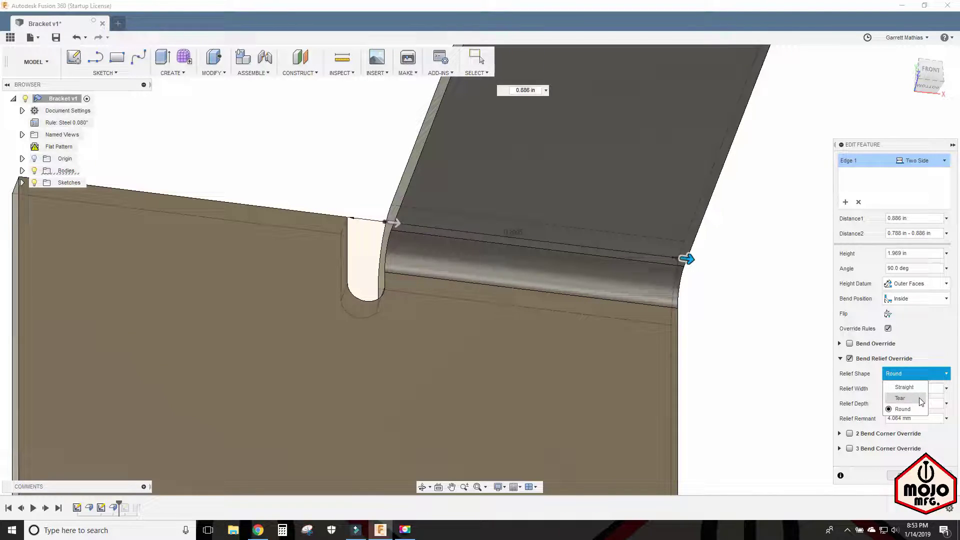
pyautogui.click(918, 398)
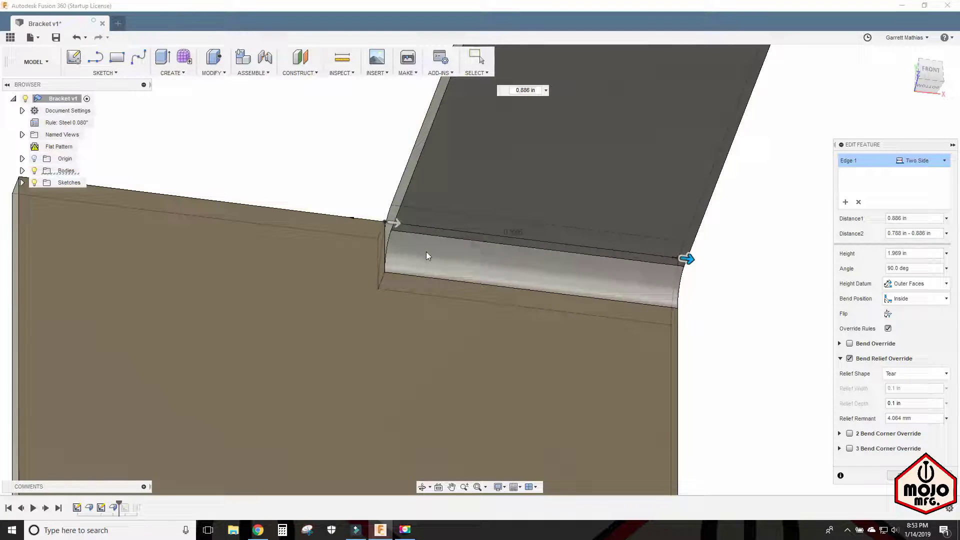
pyautogui.scroll(-3, 455, 295)
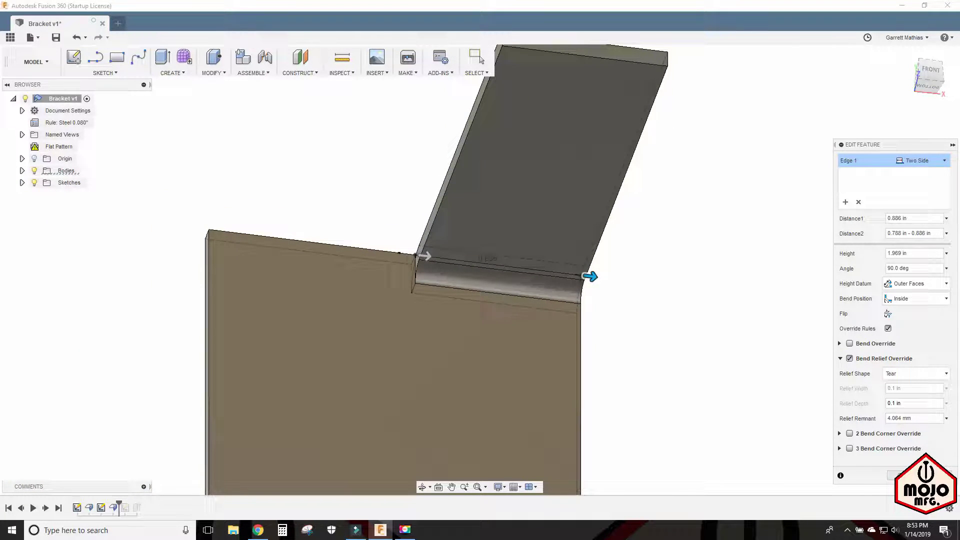
pyautogui.click(903, 476)
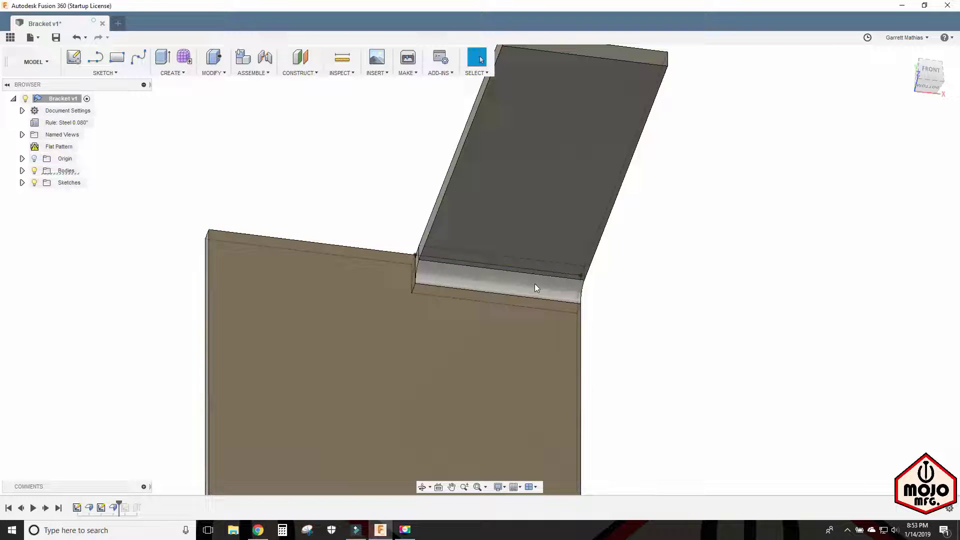
pyautogui.keyDown('shift'); pyautogui.moveTo(535, 284); pyautogui.dragTo(530, 196, button='middle'); pyautogui.keyUp('shift')
# Roll the timeline to the end so the two flange holes return, viewed near front
pyautogui.scroll(-3, 354, 383)
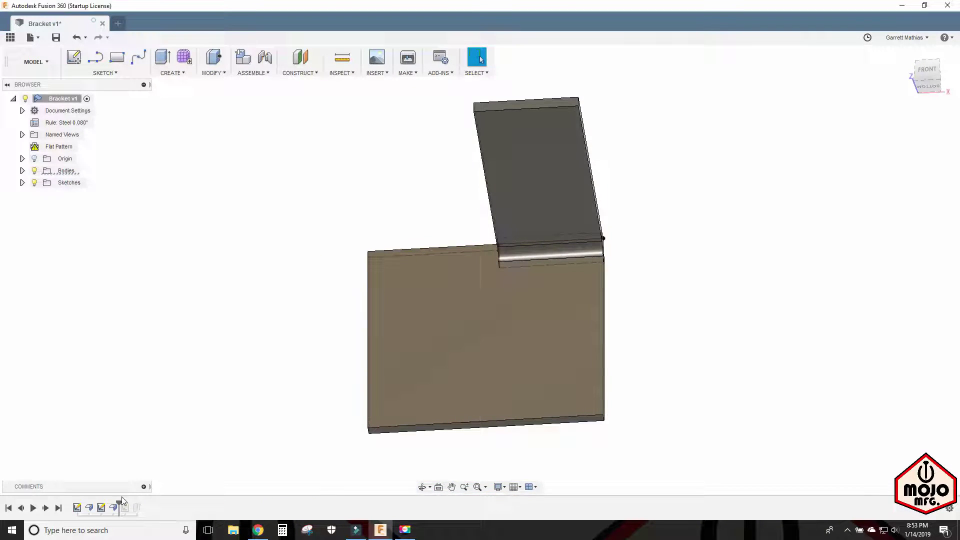
pyautogui.moveTo(119, 502); pyautogui.dragTo(143, 506)
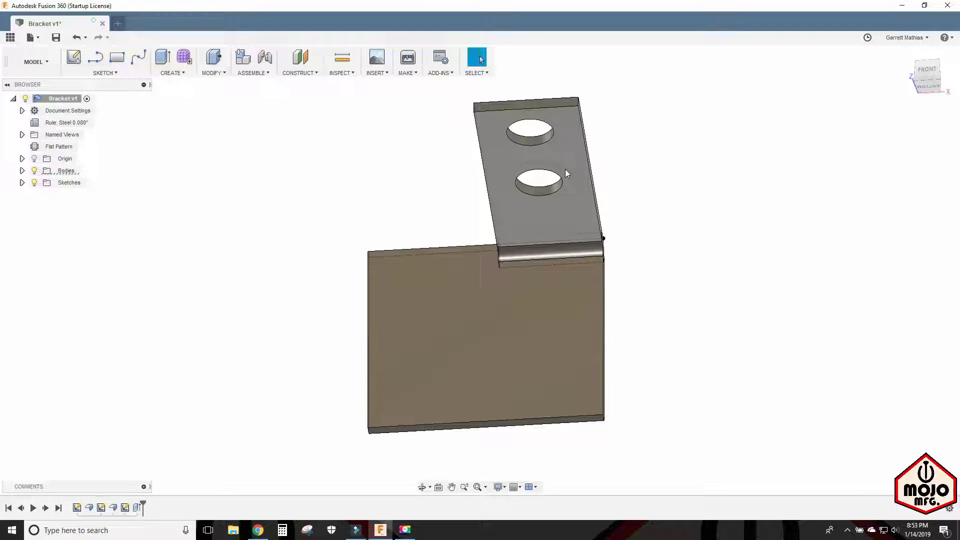
pyautogui.keyDown('shift'); pyautogui.moveTo(578, 175); pyautogui.dragTo(549, 290, button='middle'); pyautogui.keyUp('shift')
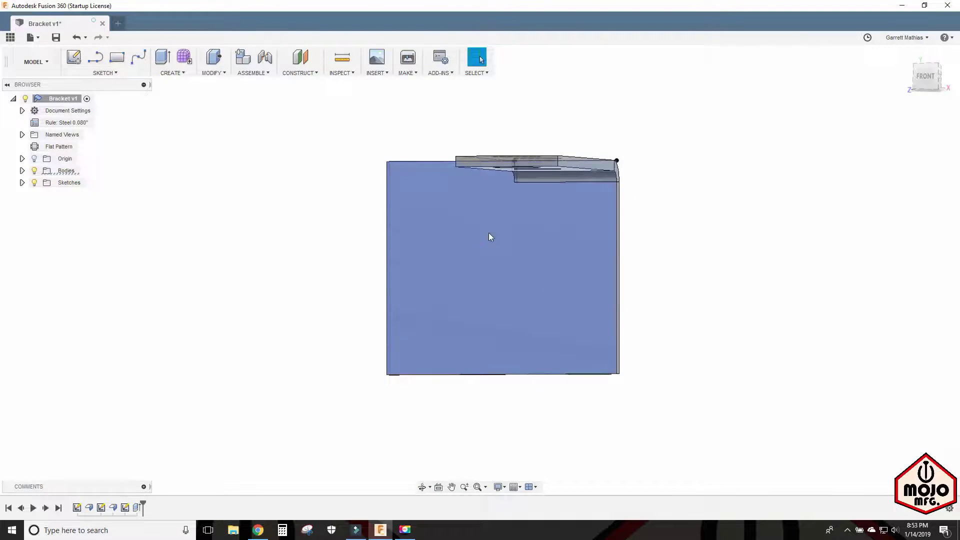